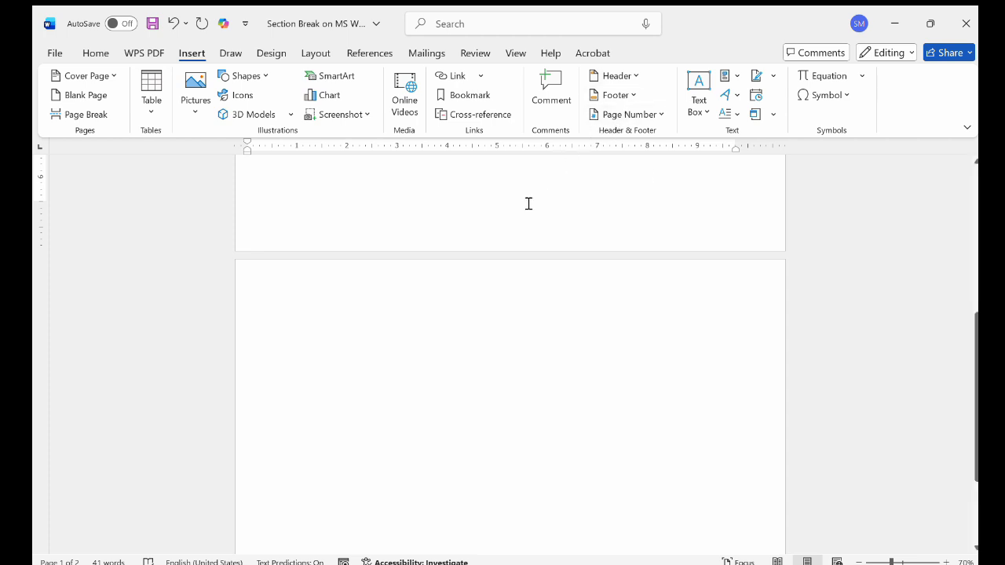
Review the example outline describing a portrait page 1, a landscape table page 2 and a portrait page 3
left_click(316, 54)
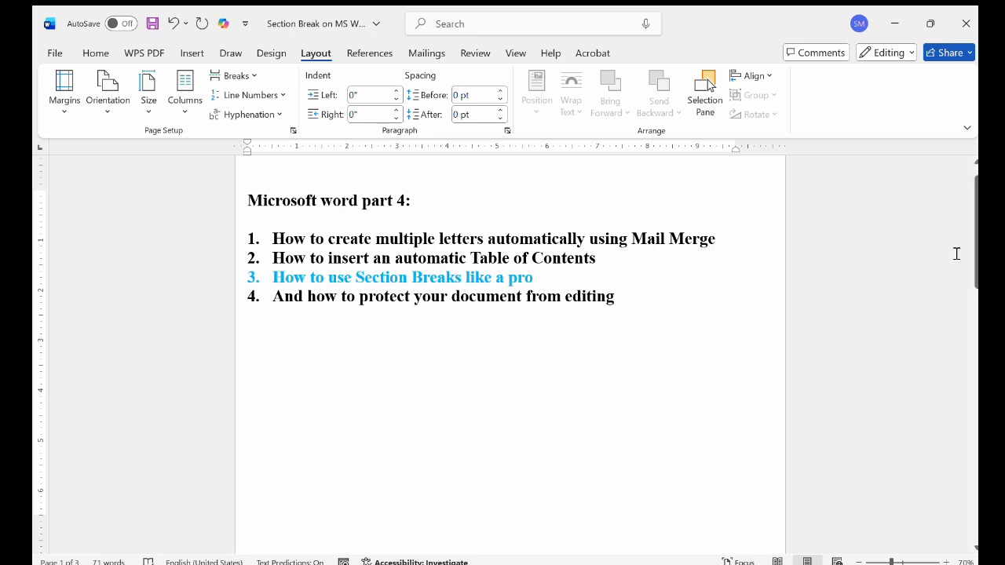
scroll(563, 341, "down", 10)
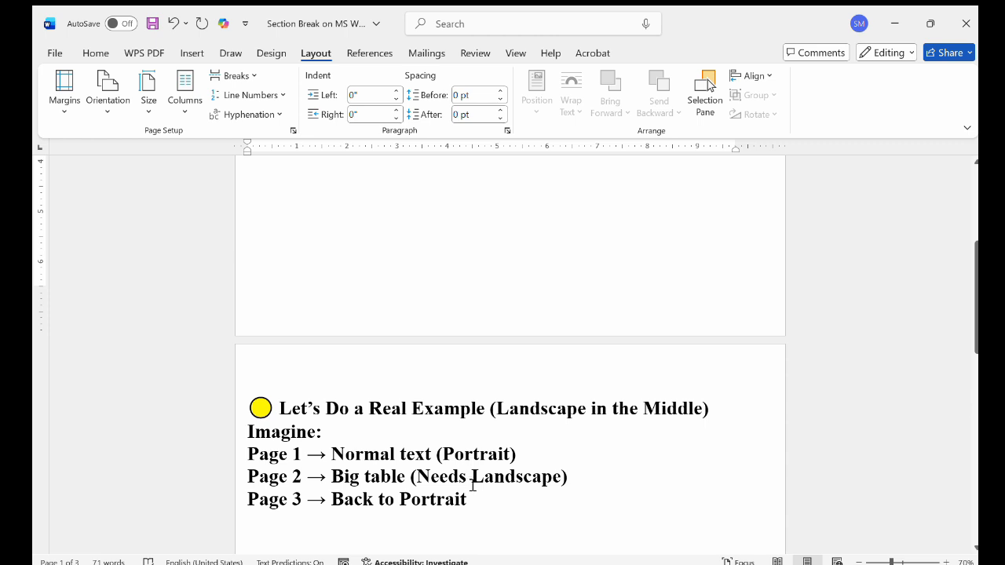
scroll(472, 485, "down", 1)
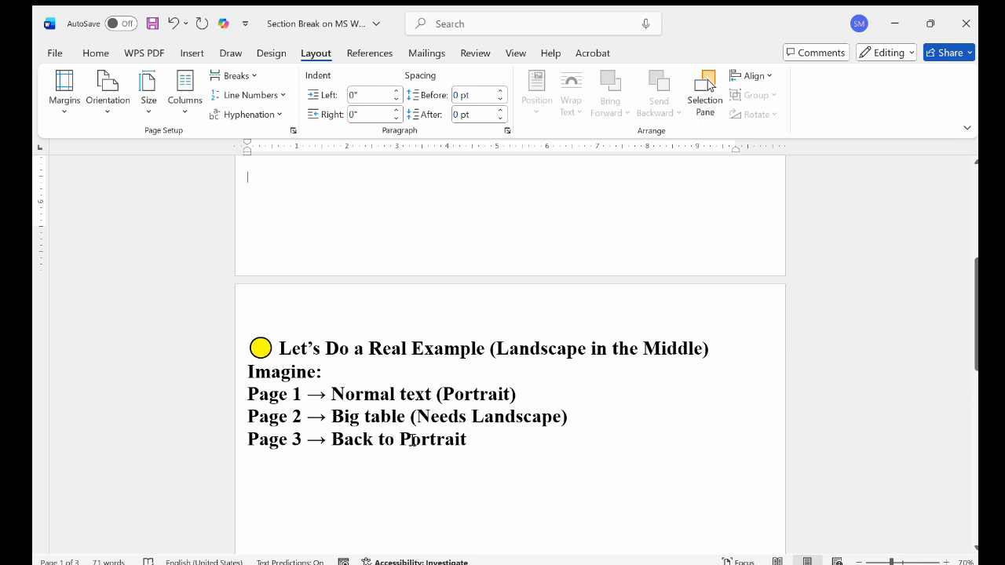
scroll(620, 285, "up", 3)
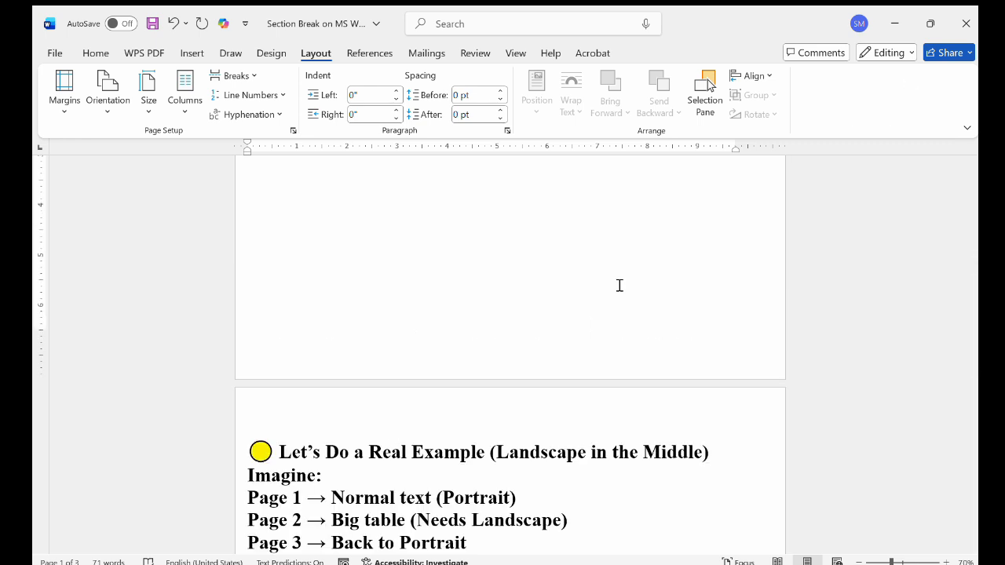
scroll(620, 286, "down", 1)
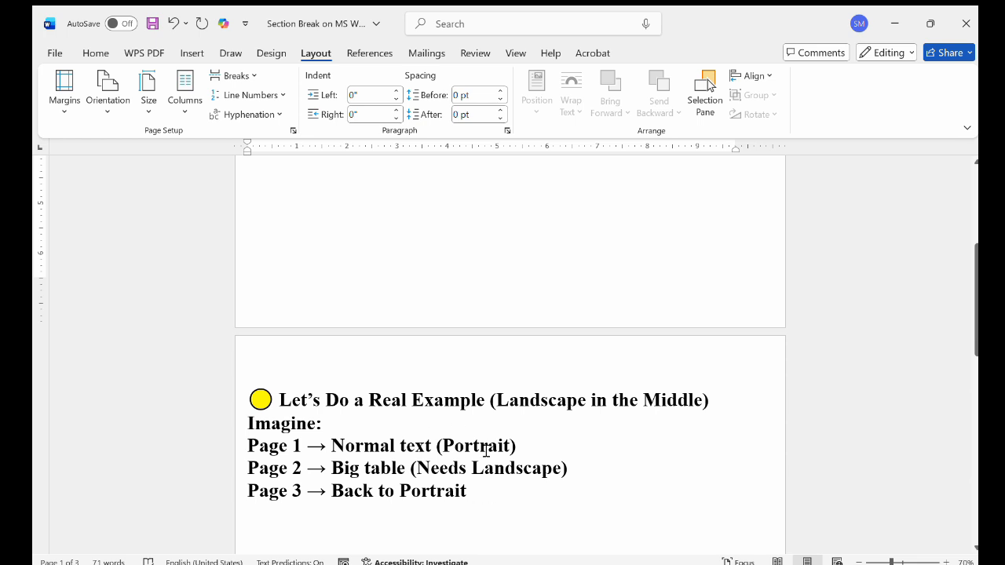
scroll(486, 451, "up", 6)
scroll(451, 314, "down", 5)
scroll(432, 392, "down", 8)
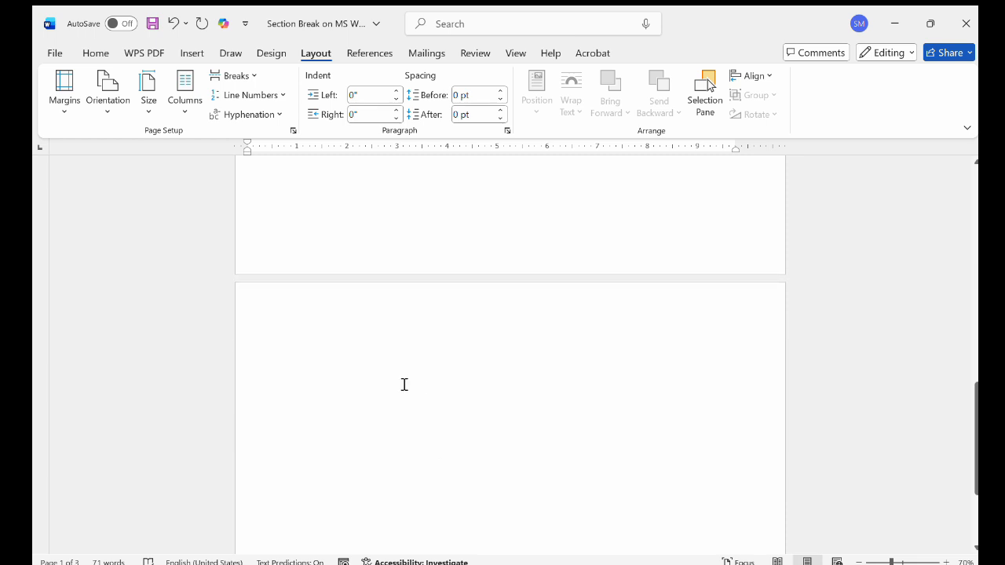
scroll(443, 384, "up", 6)
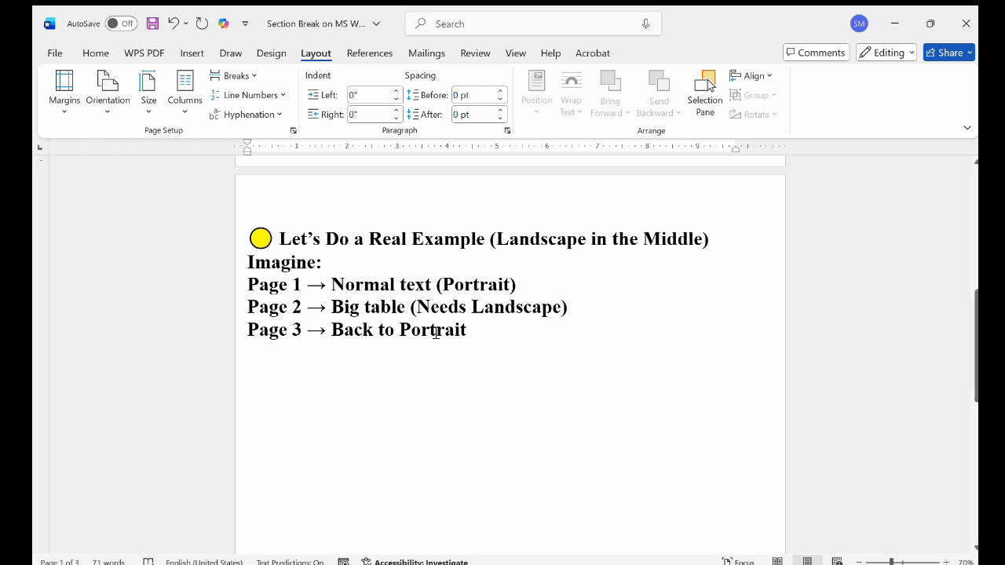
left_click(478, 340)
scroll(478, 339, "up", 1)
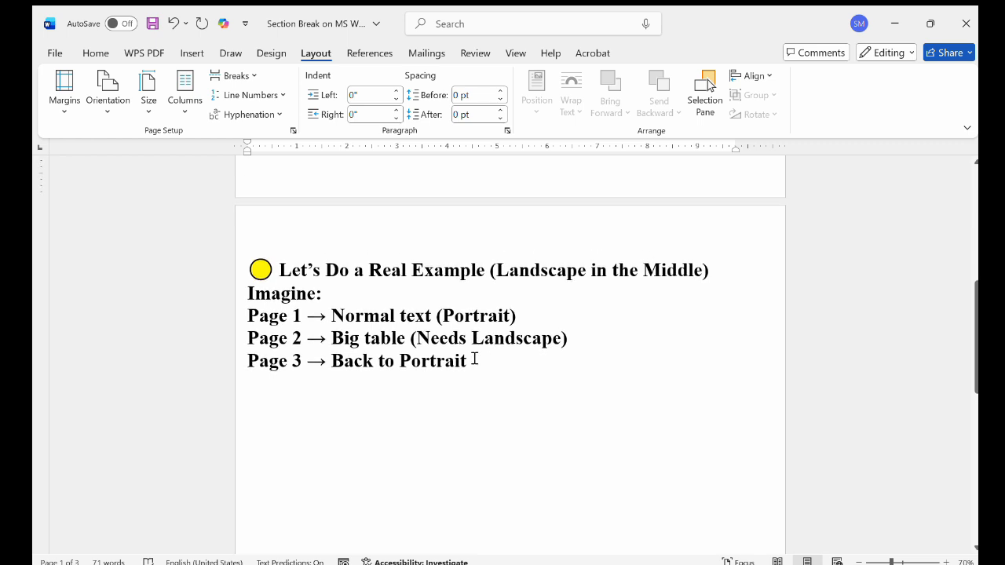
Insert a Next Page section break after the numbered list on page 1
scroll(473, 361, "up", 10)
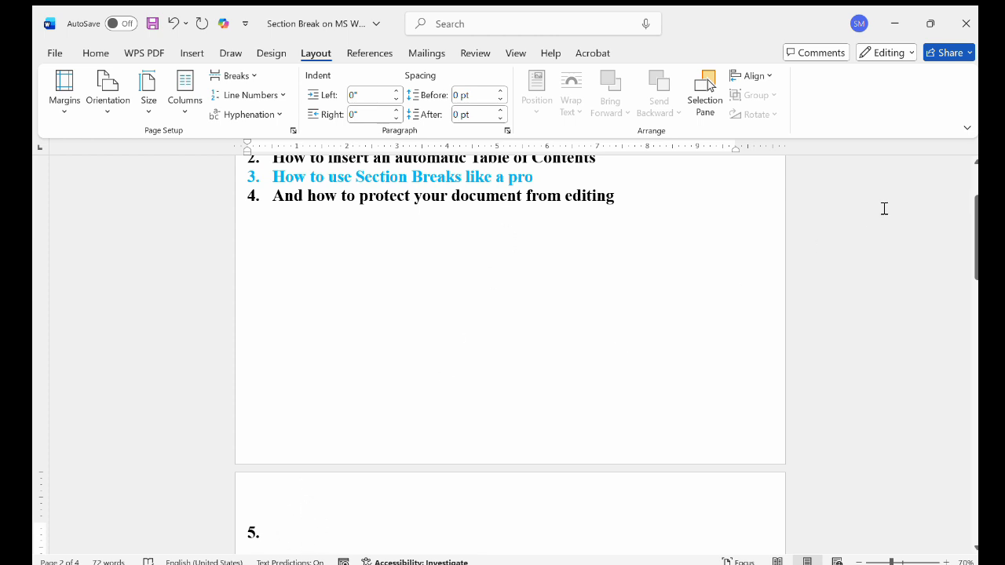
scroll(287, 245, "down", 5)
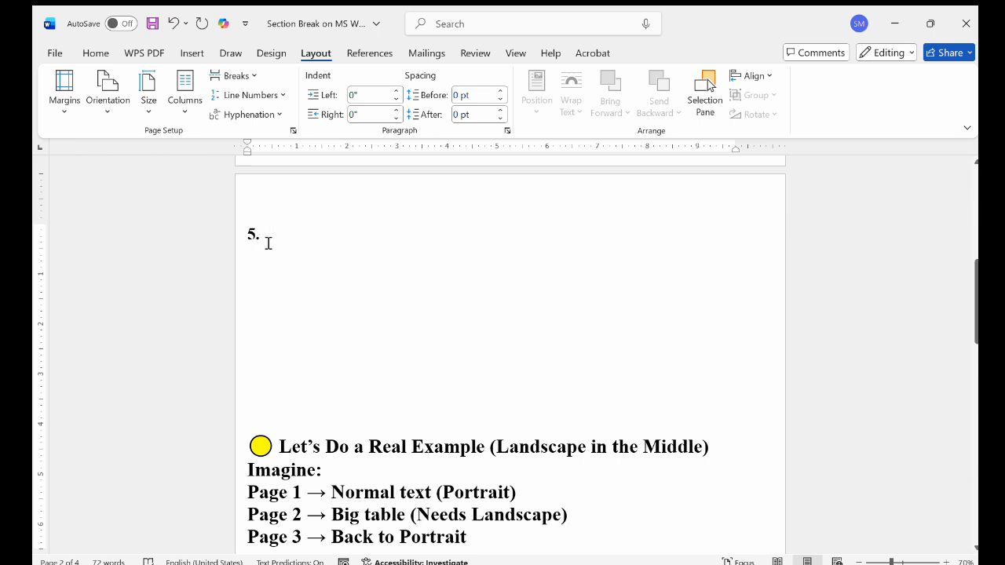
scroll(320, 307, "down", 3)
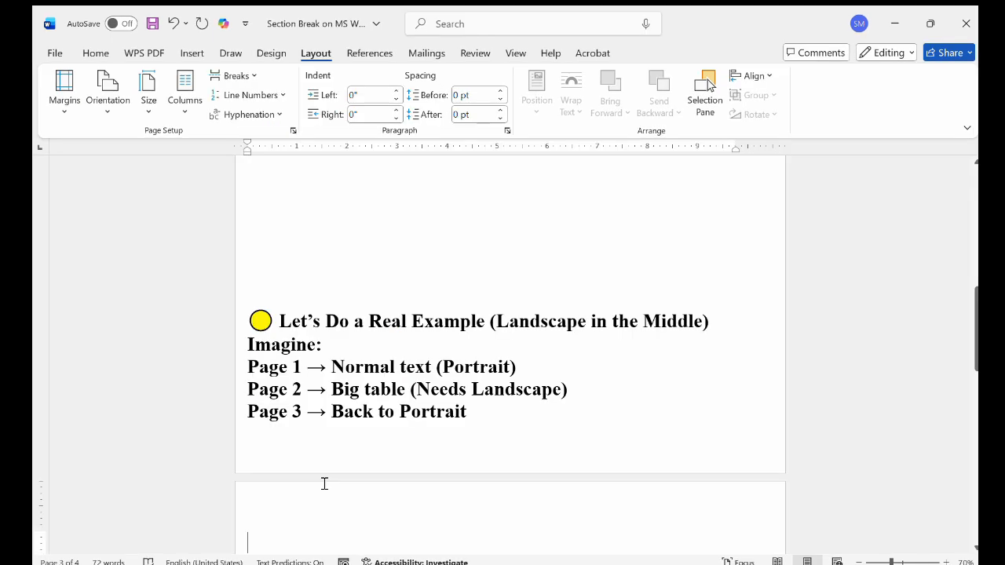
Change the orientation of the section on page 2 to Landscape
scroll(323, 481, "down", 2)
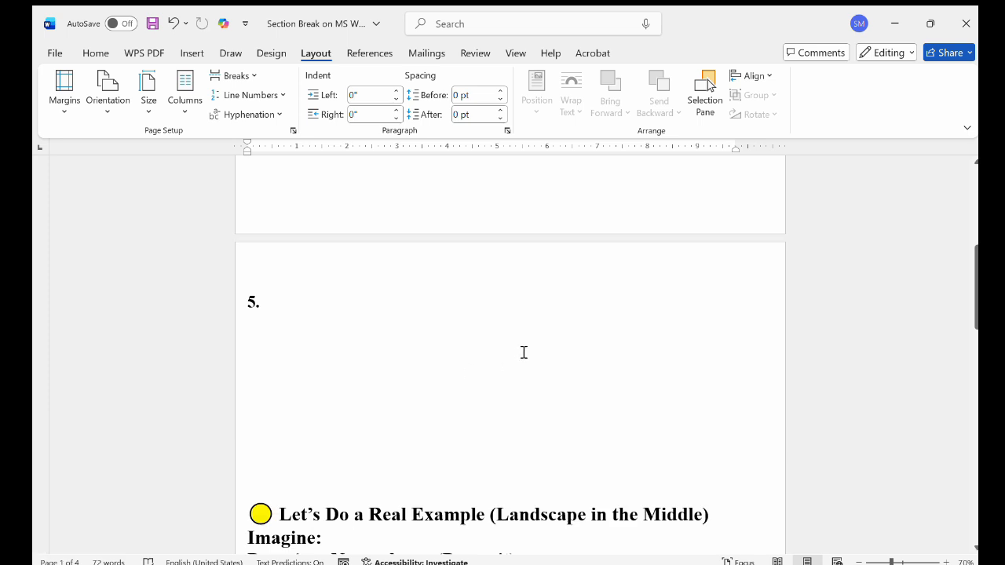
scroll(523, 353, "up", 3)
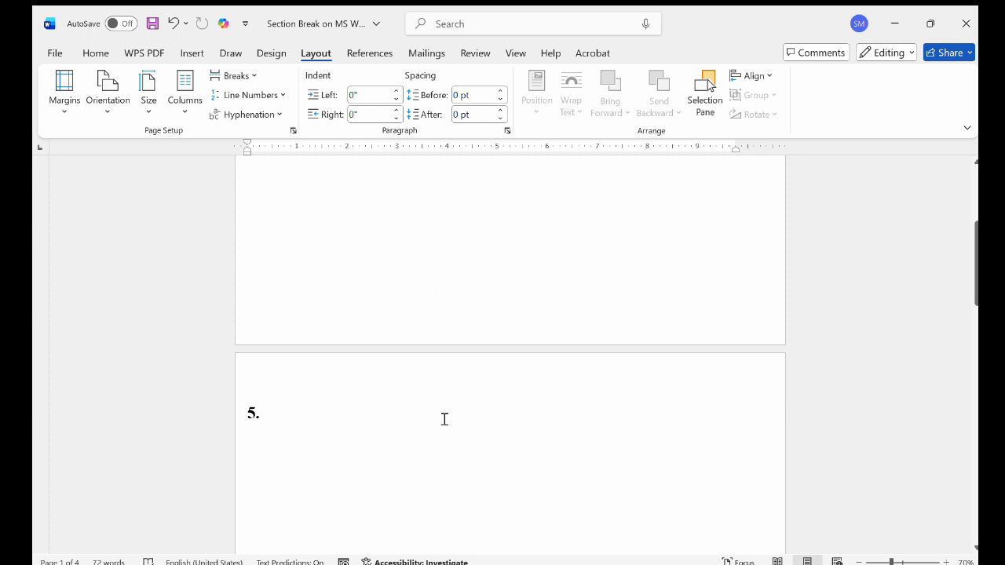
scroll(446, 433, "down", 3)
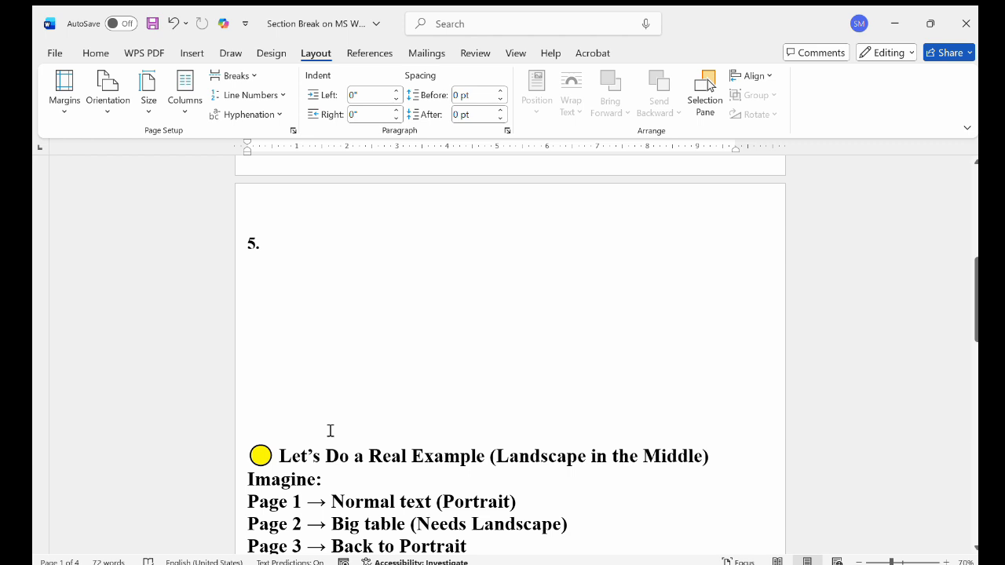
scroll(331, 431, "up", 2)
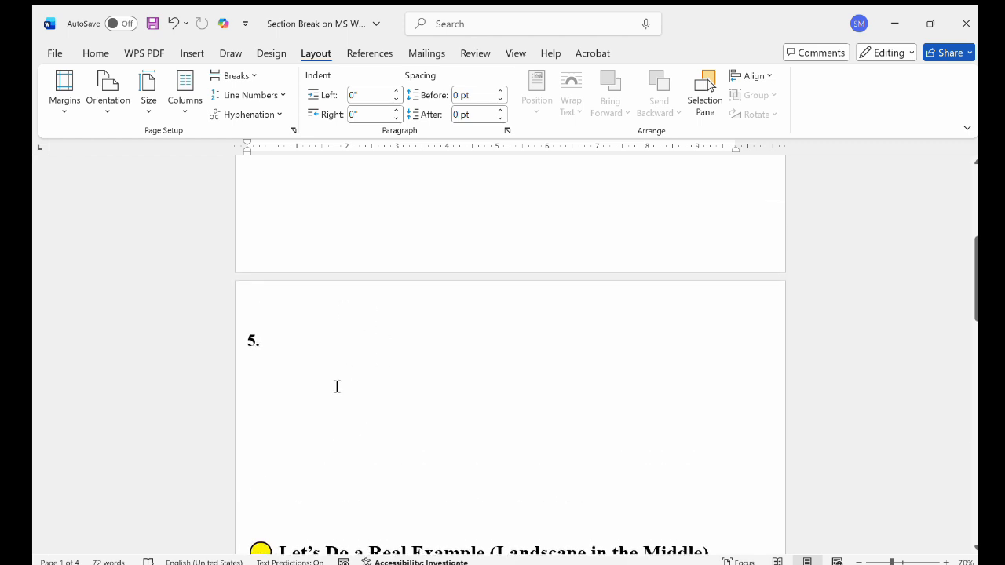
scroll(341, 395, "down", 2)
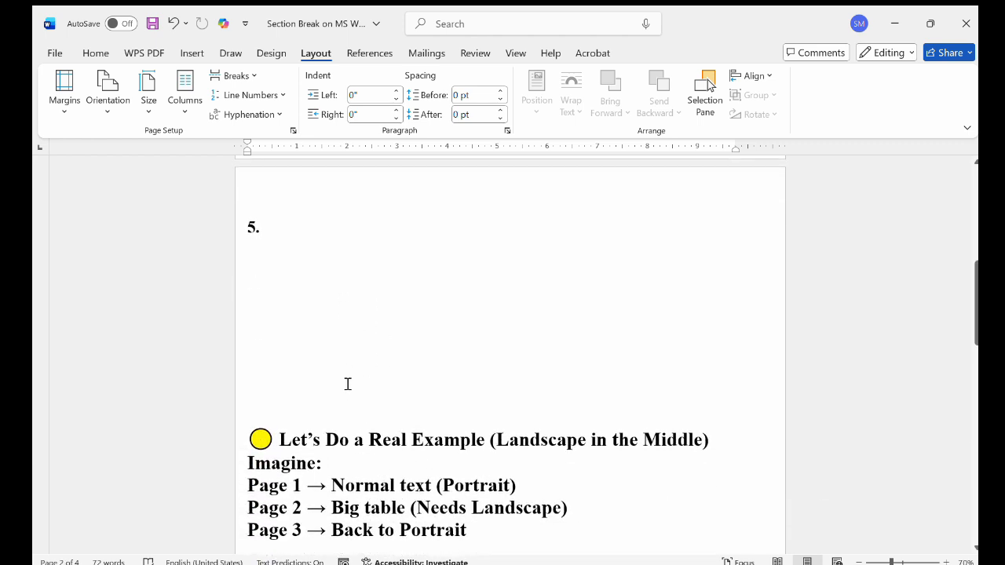
scroll(322, 408, "down", 3)
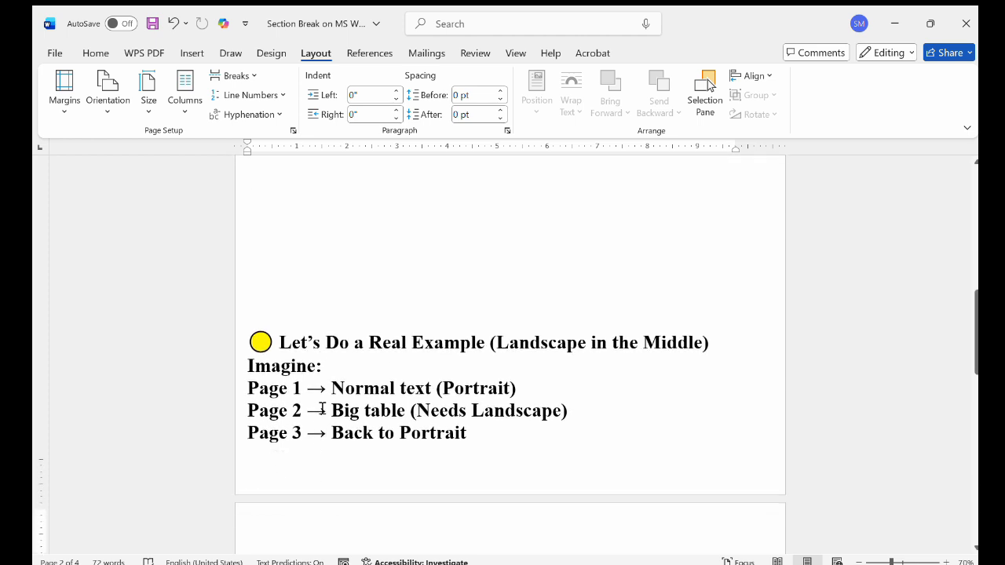
left_click(272, 221)
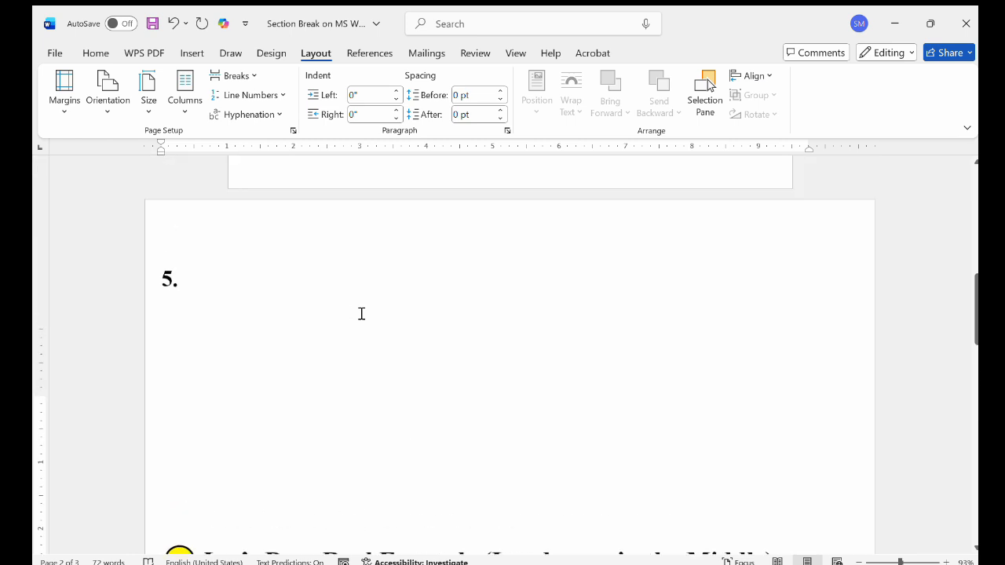
Compare the orientation of page 2 with that of the pages before and after it
scroll(361, 314, "up", 3)
scroll(361, 314, "down", 3)
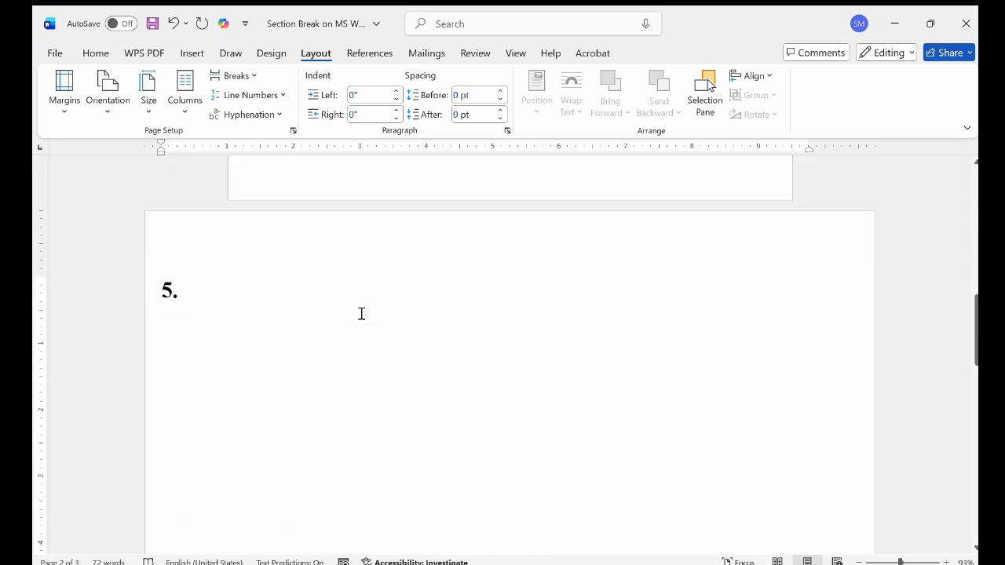
scroll(361, 314, "up", 3)
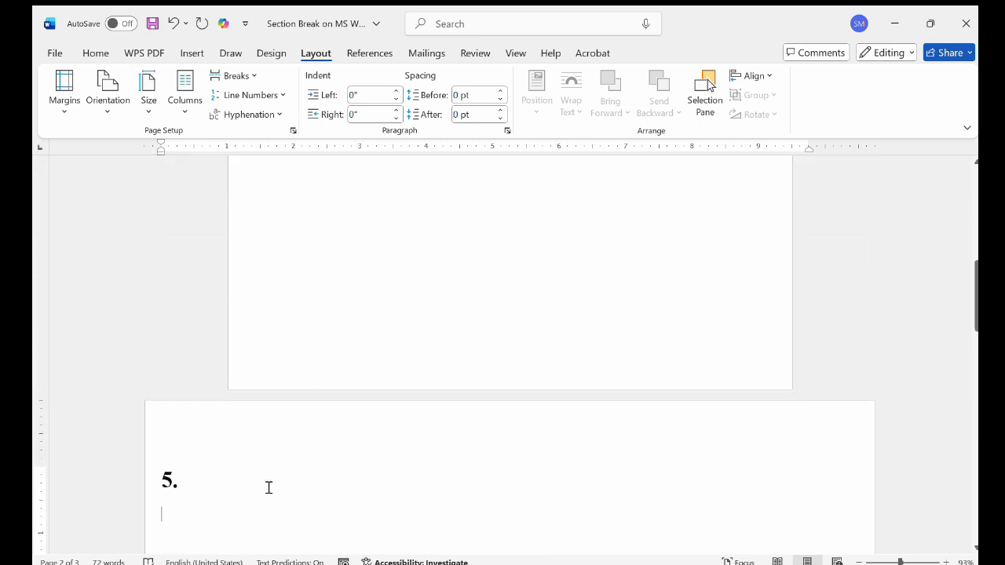
scroll(268, 489, "down", 9)
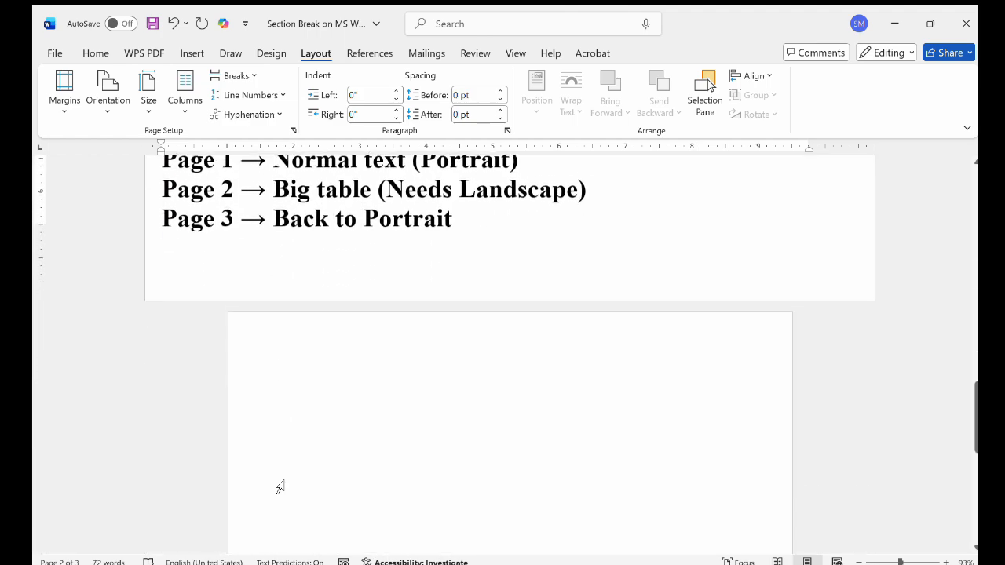
scroll(280, 488, "up", 1)
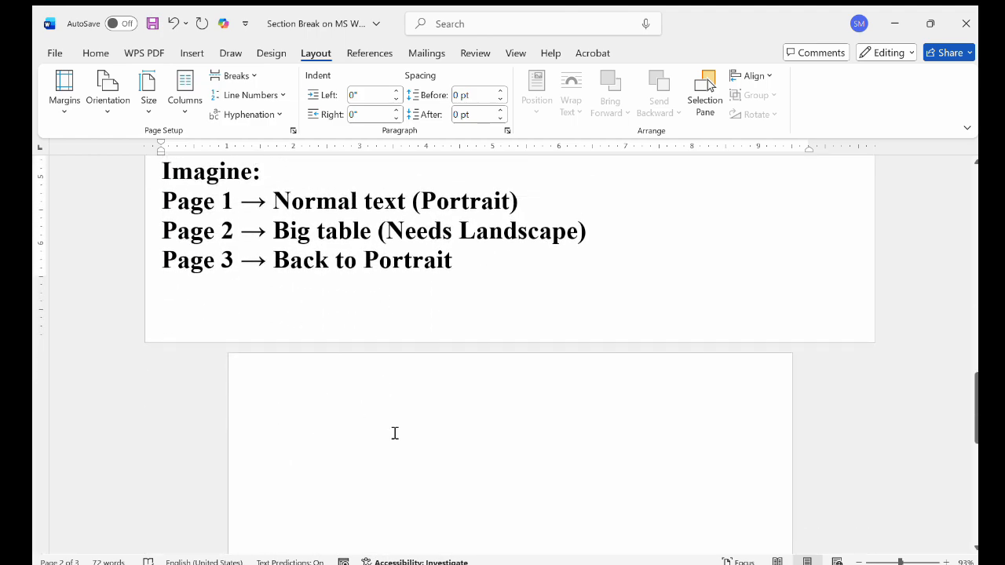
scroll(395, 433, "up", 8)
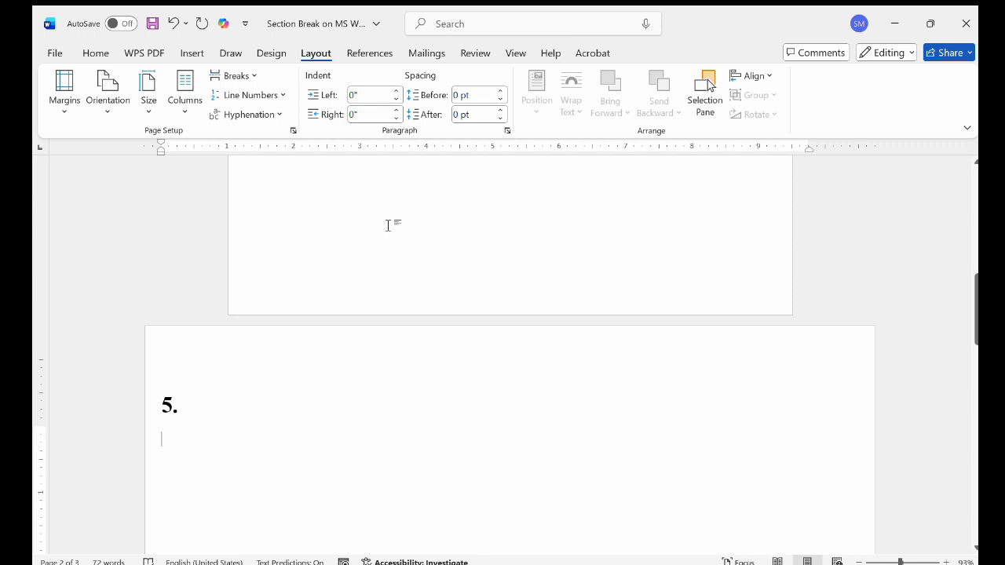
scroll(388, 225, "up", 10)
scroll(388, 225, "down", 10)
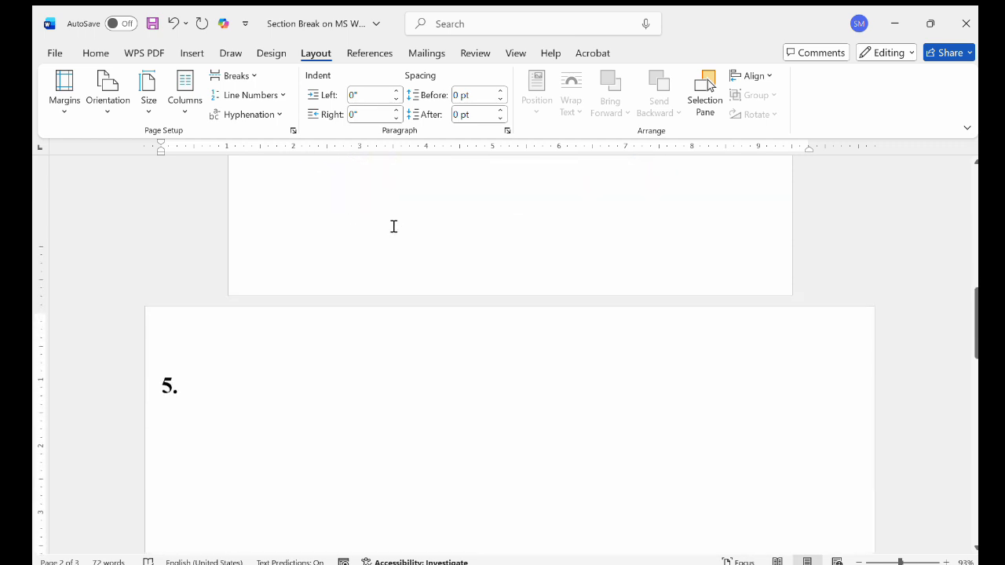
scroll(388, 225, "down", 10)
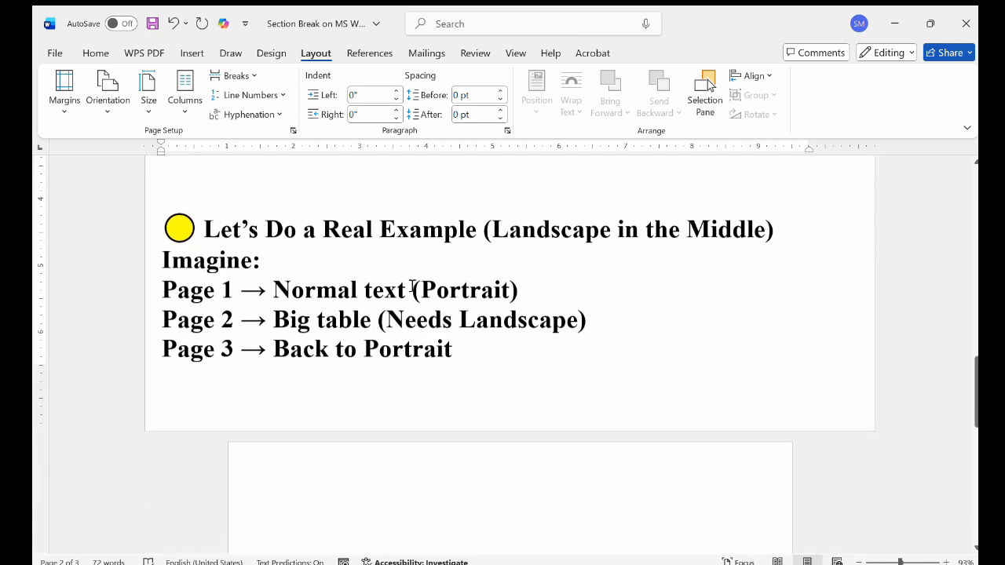
Read the written instructions on page 3 for adding section breaks, changing the middle page's orientation and showing where sections start
scroll(396, 490, "down", 2)
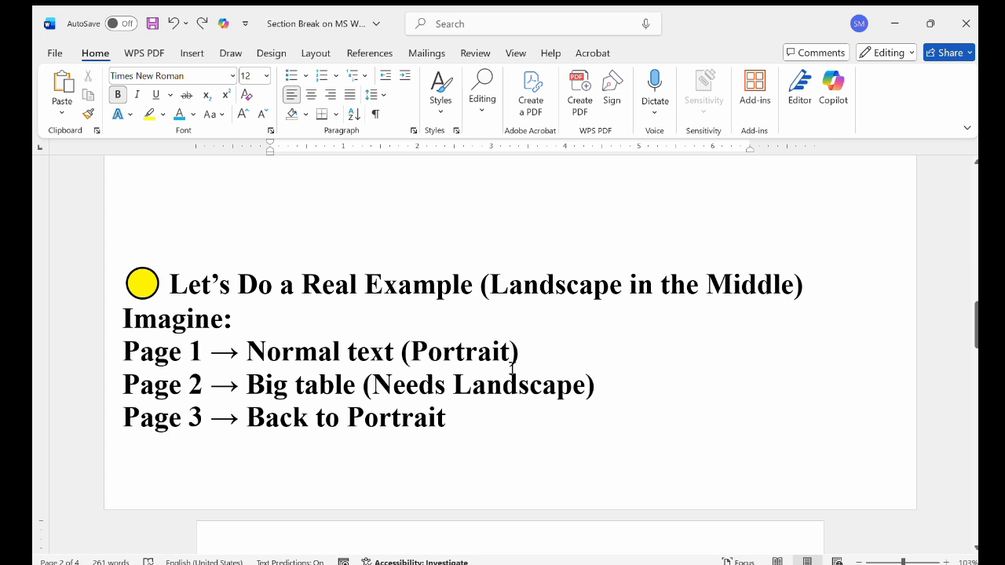
scroll(512, 367, "down", 1)
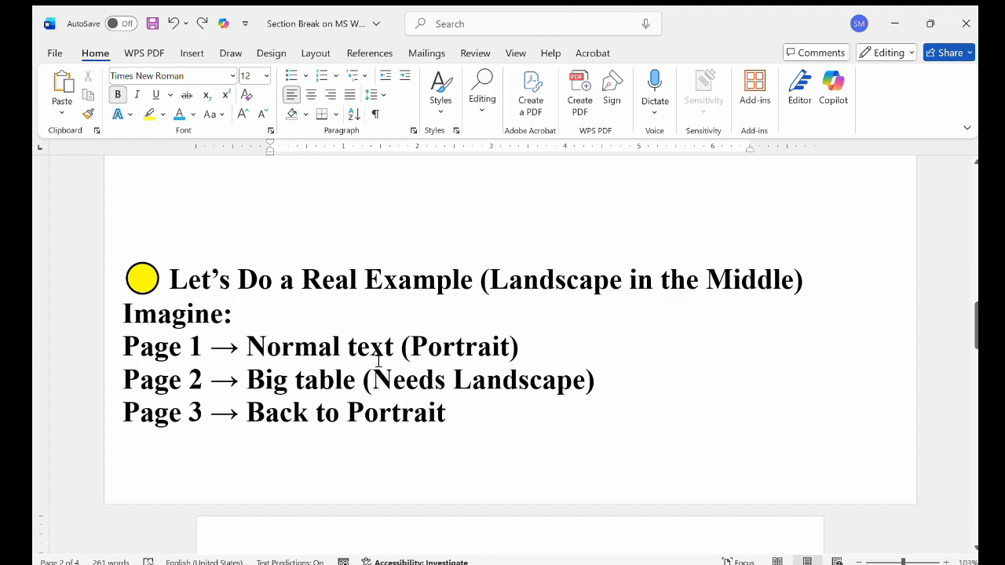
scroll(379, 361, "down", 5)
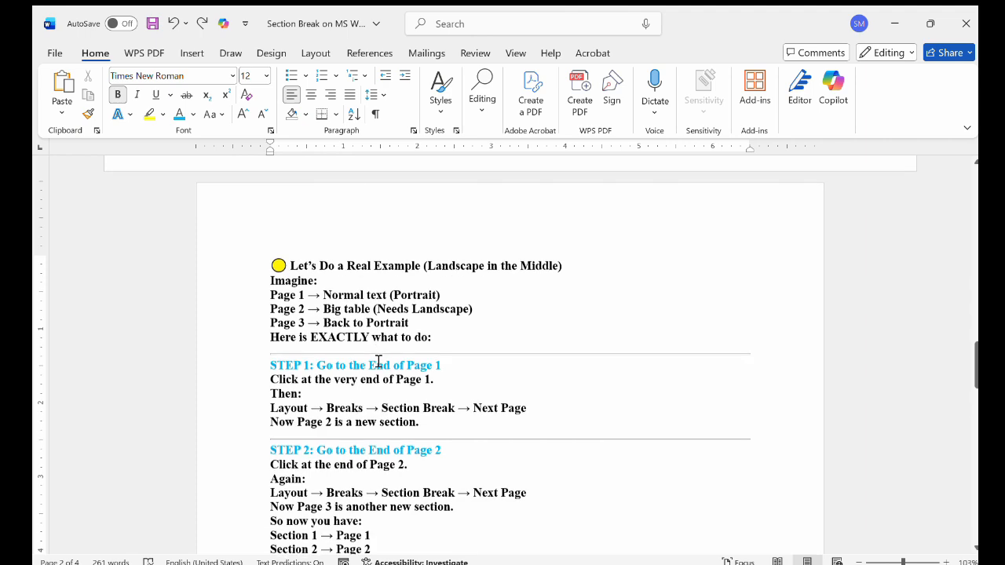
scroll(378, 361, "down", 1)
scroll(378, 361, "down", 4)
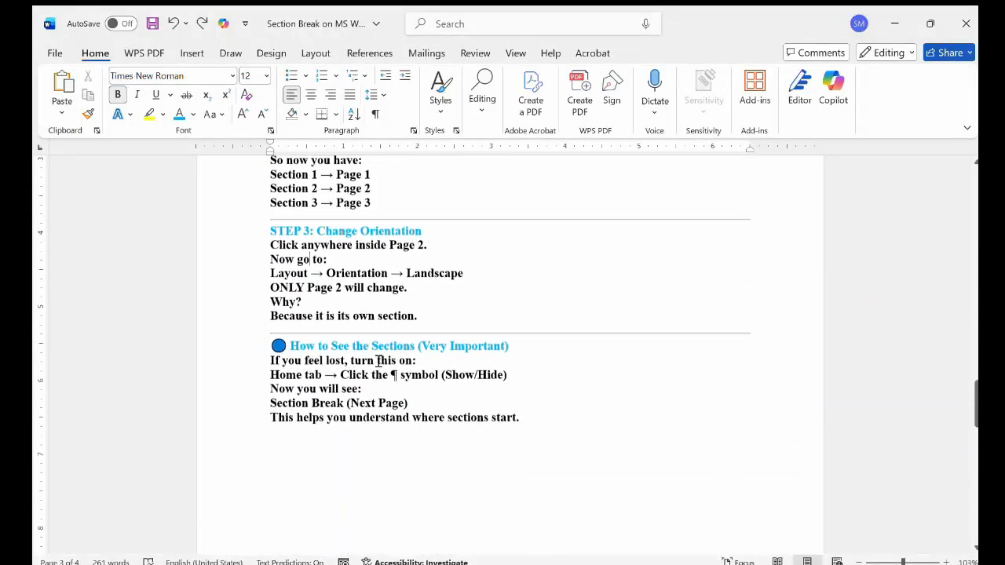
scroll(379, 361, "up", 1)
scroll(379, 361, "up", 3)
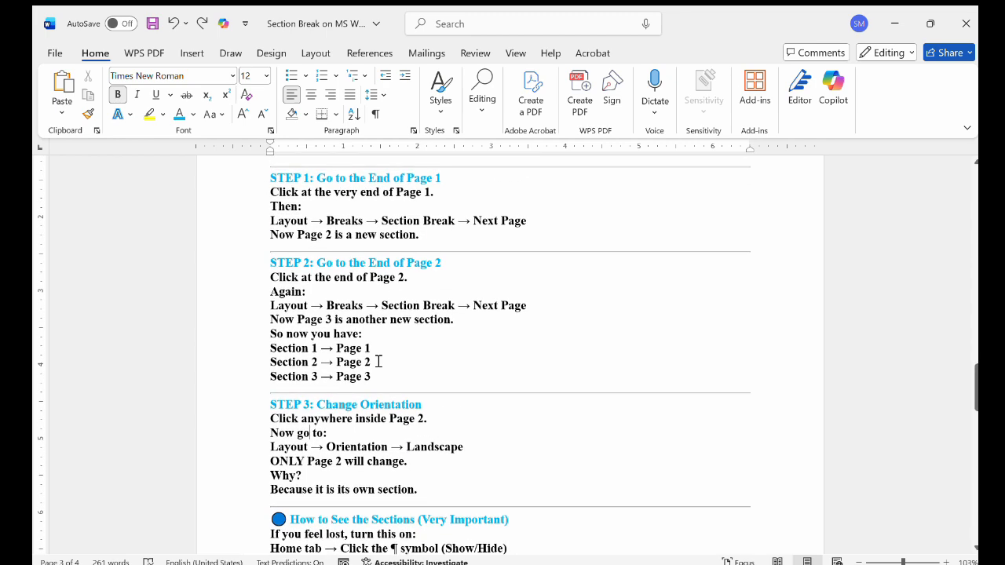
scroll(378, 362, "up", 1)
scroll(379, 362, "down", 1)
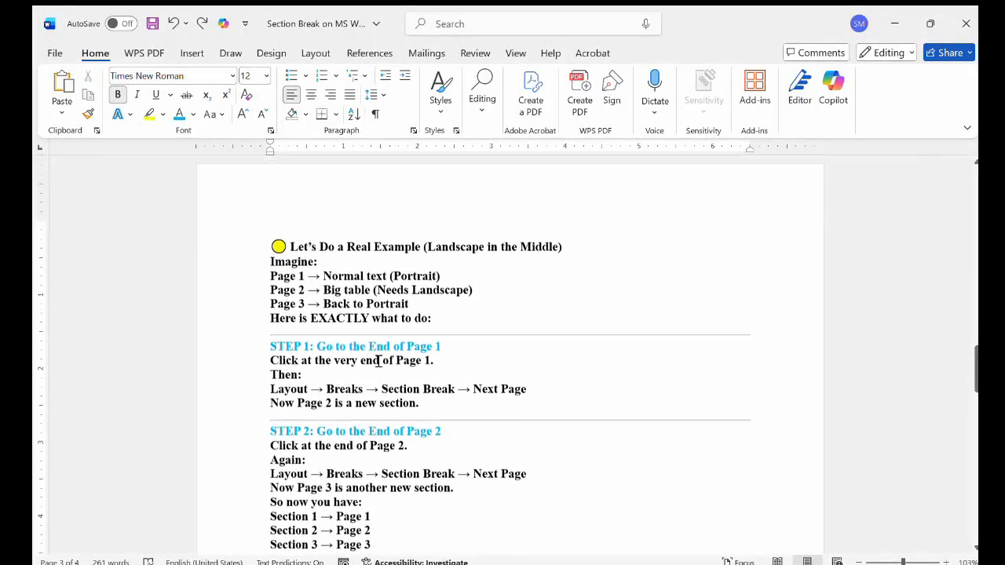
scroll(379, 361, "down", 1)
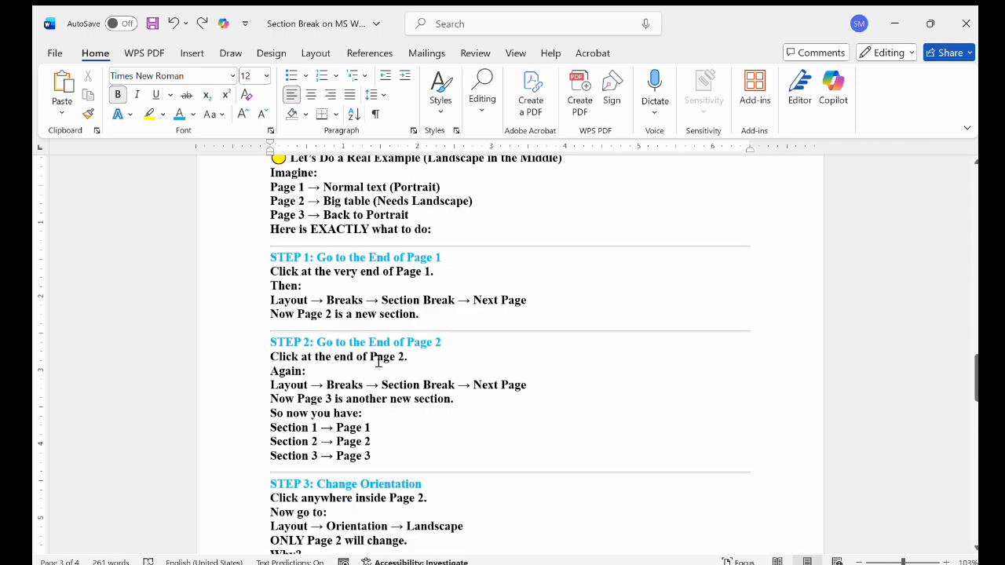
scroll(386, 371, "up", 5, "ctrl")
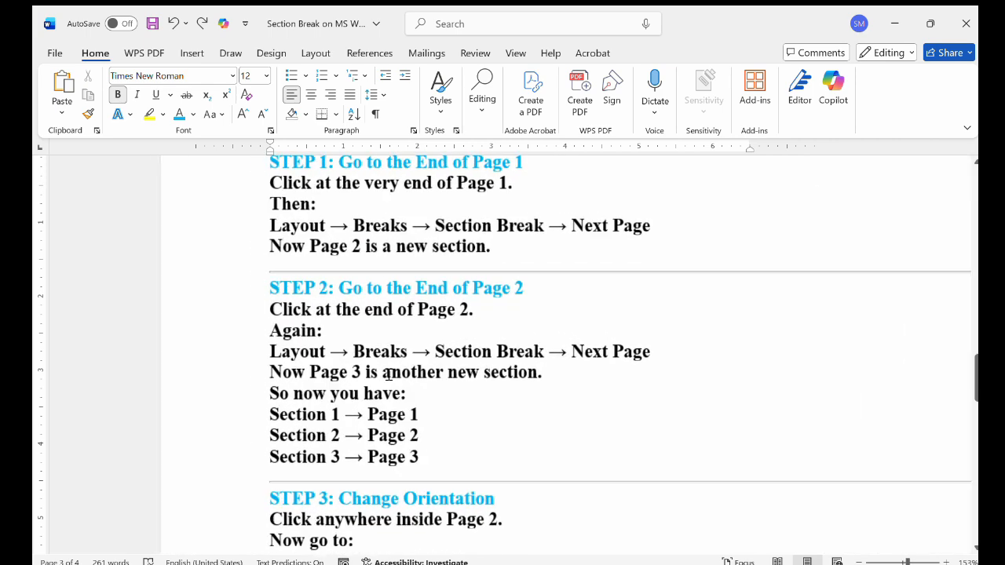
scroll(389, 375, "up", 1)
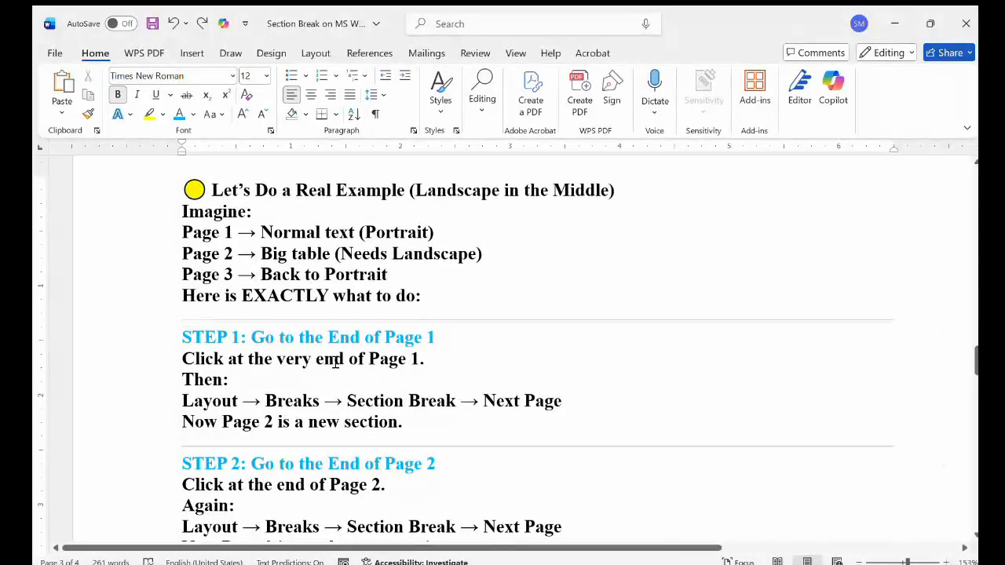
scroll(336, 361, "up", 5, "ctrl")
scroll(335, 361, "down", 2)
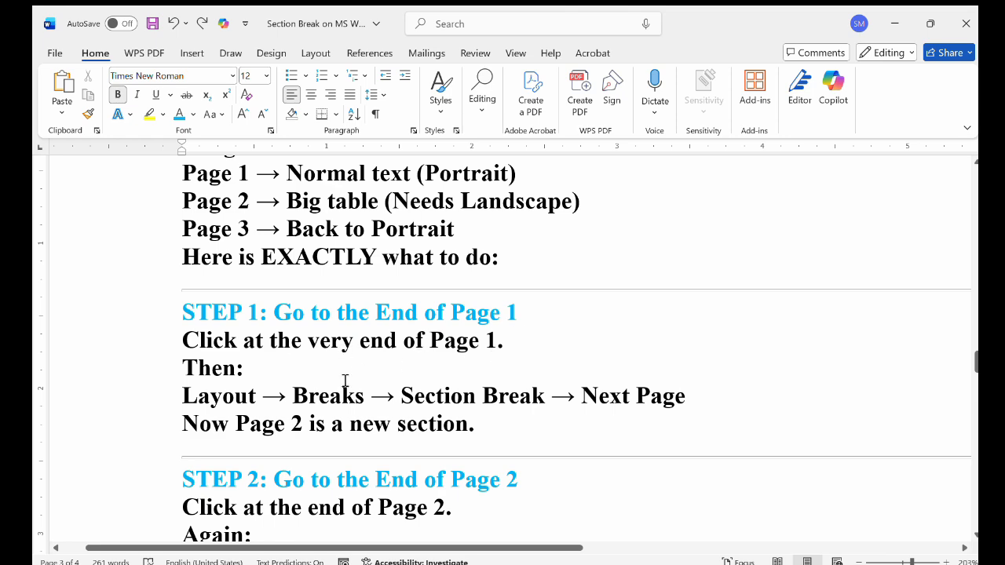
Review STEP 1 to STEP 3 and the How to See the Sections notes on page 3, and bring up the page layout commands they mention
scroll(375, 407, "down", 5)
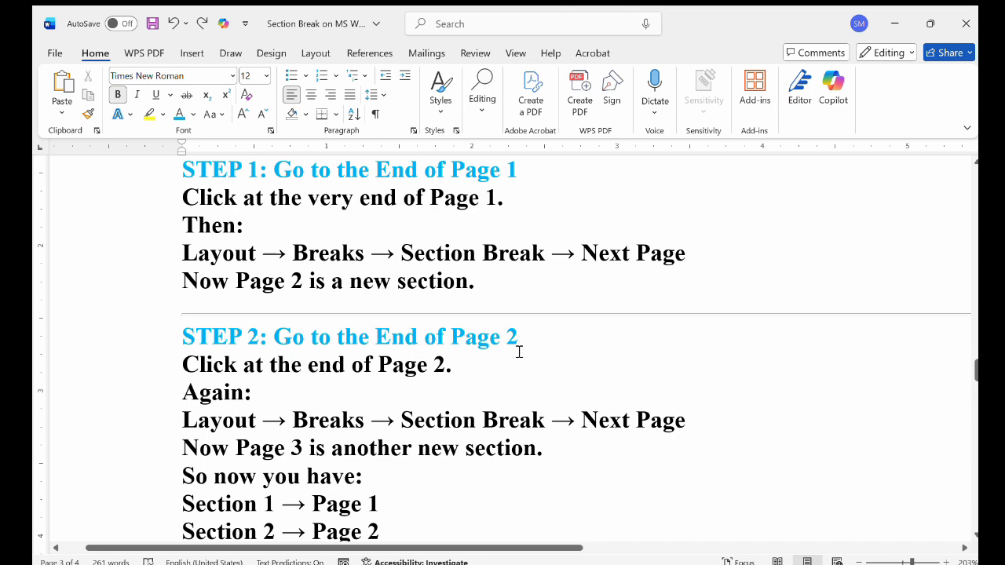
scroll(519, 352, "down", 8)
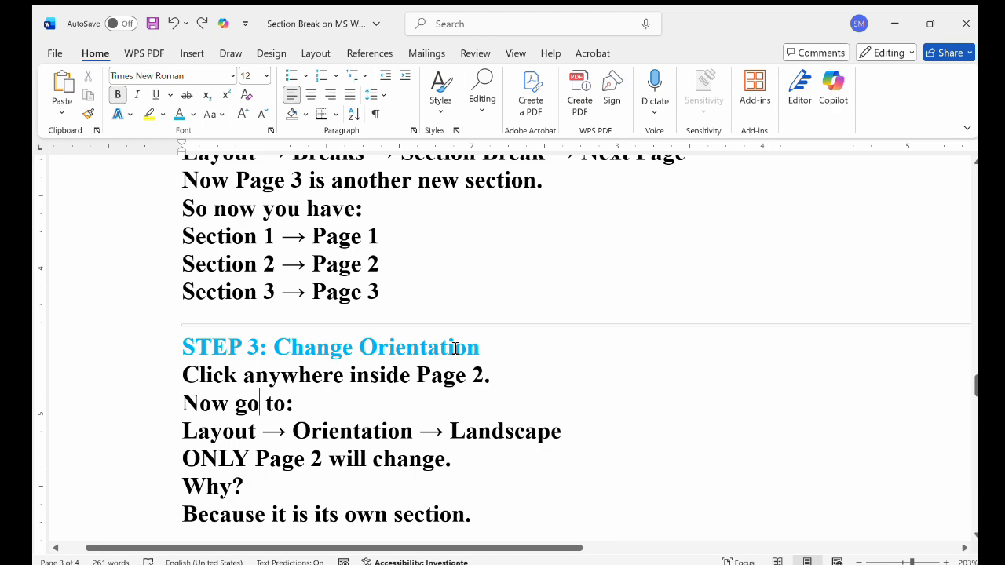
scroll(456, 349, "down", 6)
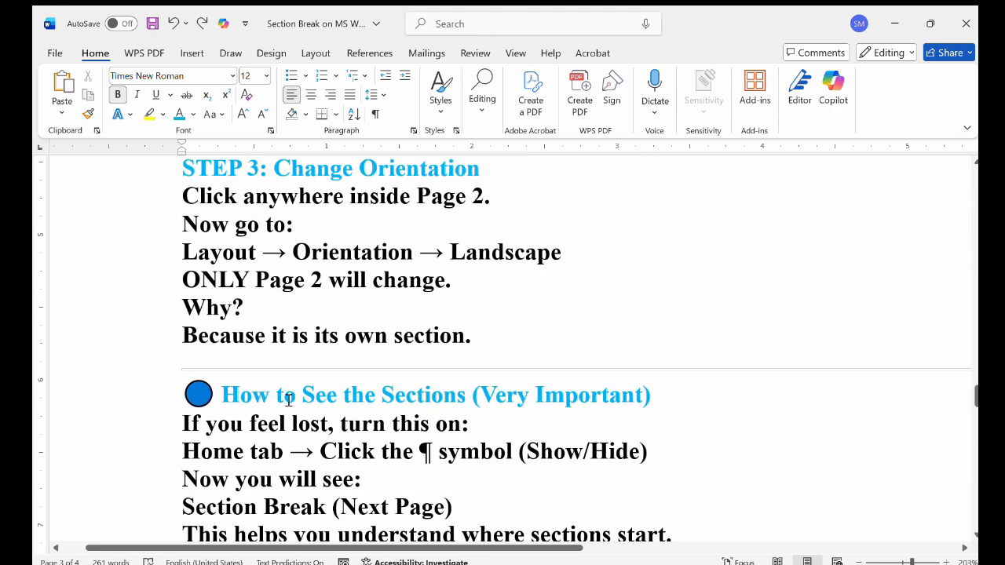
scroll(289, 400, "down", 1)
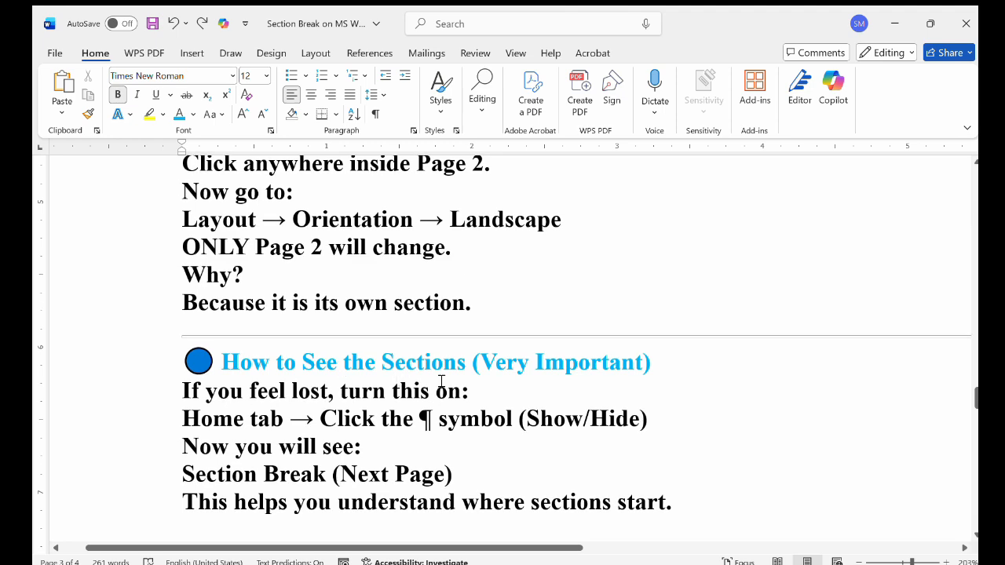
scroll(652, 382, "down", 4)
scroll(651, 381, "up", 15)
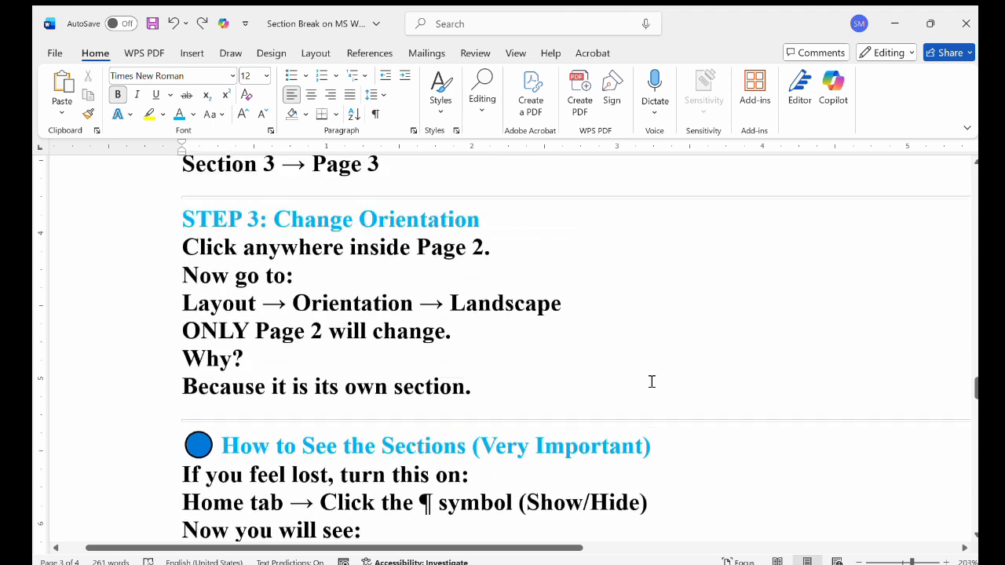
scroll(652, 382, "up", 1)
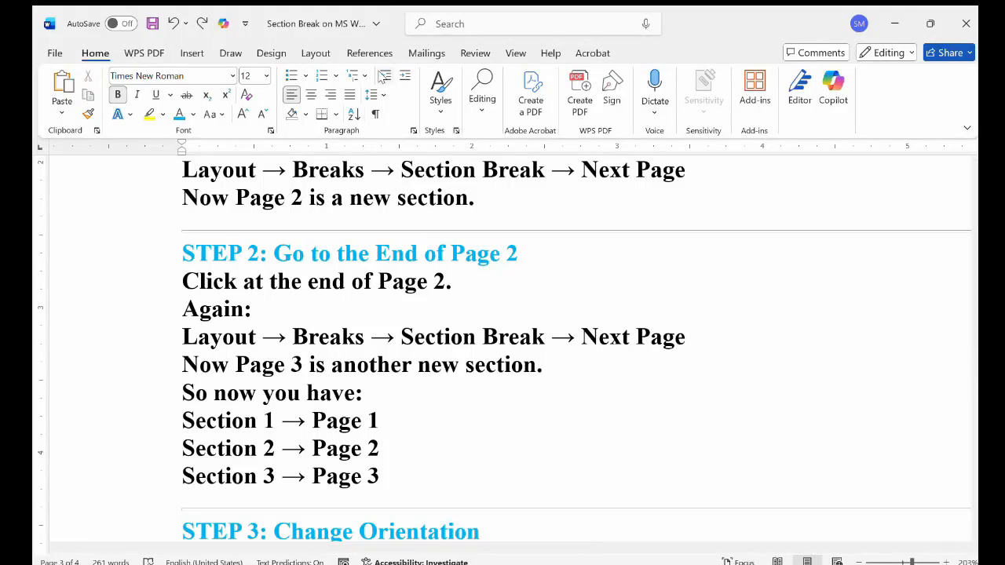
left_click(318, 53)
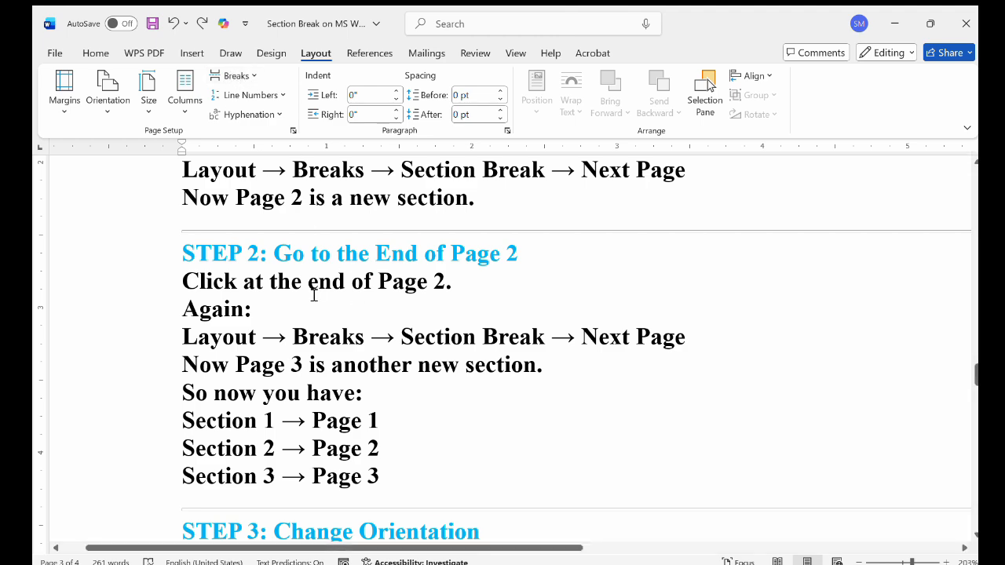
scroll(313, 296, "up", 4)
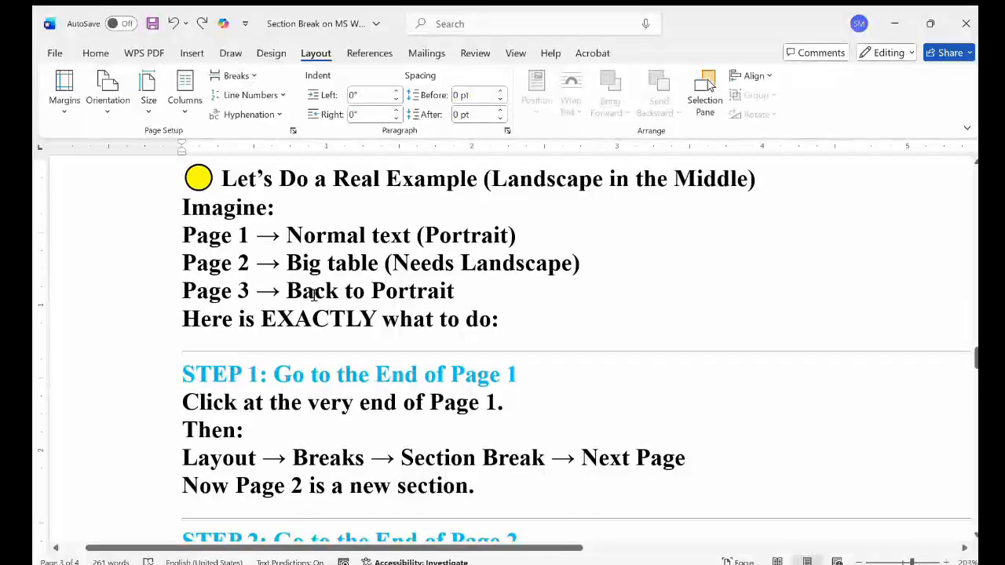
scroll(313, 296, "down", 1)
scroll(313, 295, "down", 1)
scroll(313, 295, "down", 4)
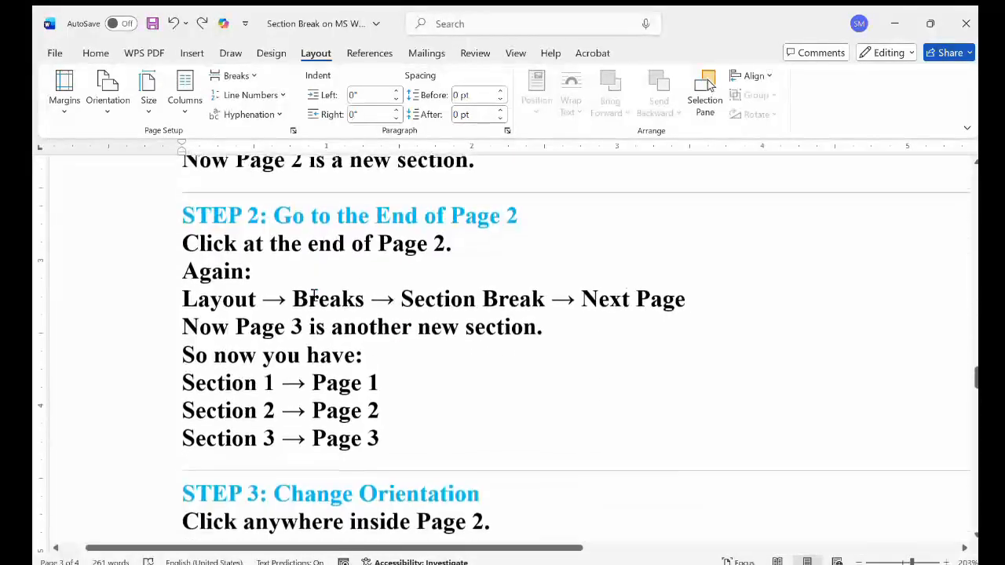
scroll(314, 296, "down", 4)
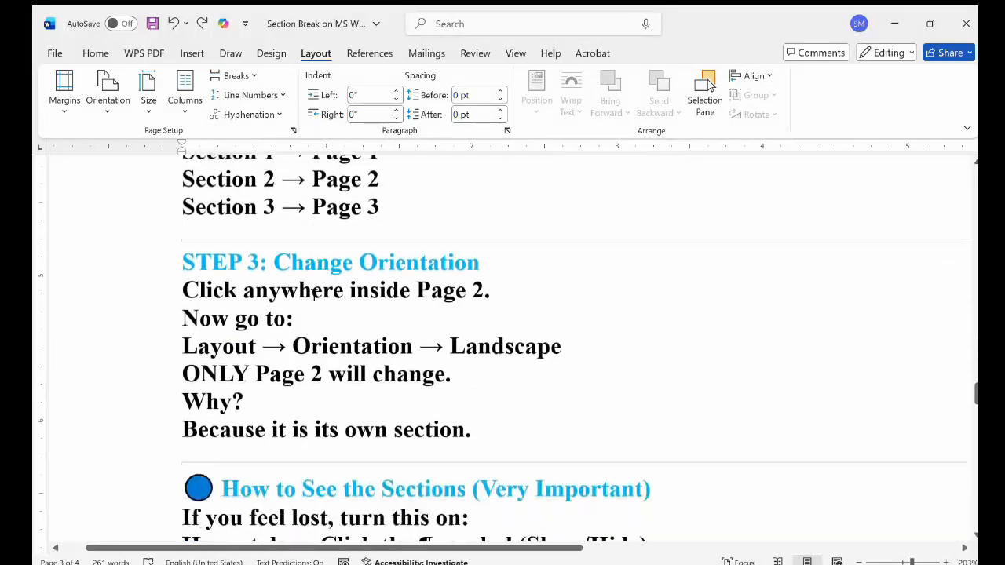